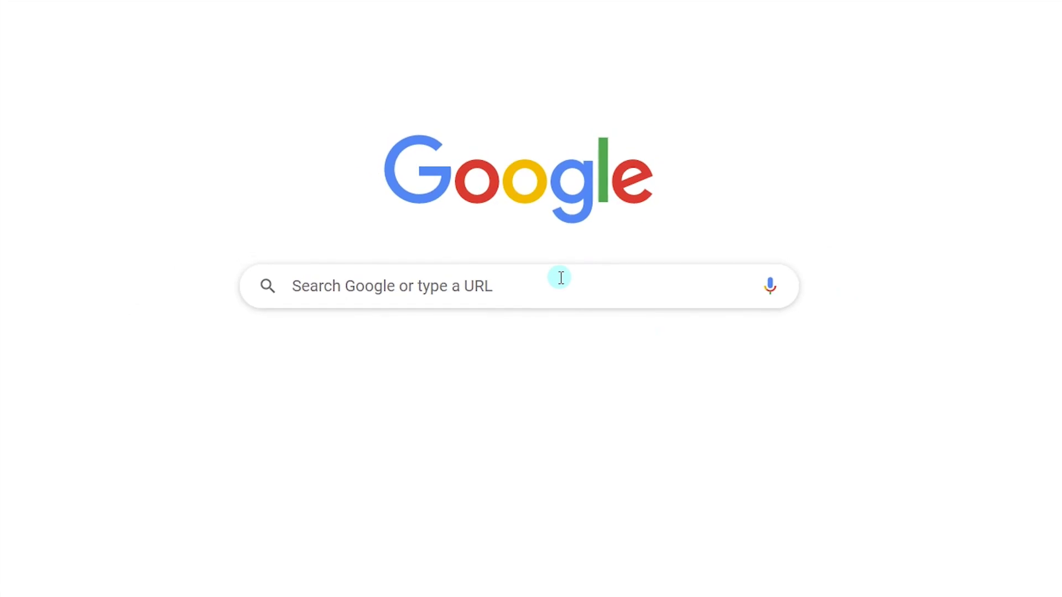
Step: Search Google for FilmForth and start the free download from the official ioforth.com site
text(FilmForth)
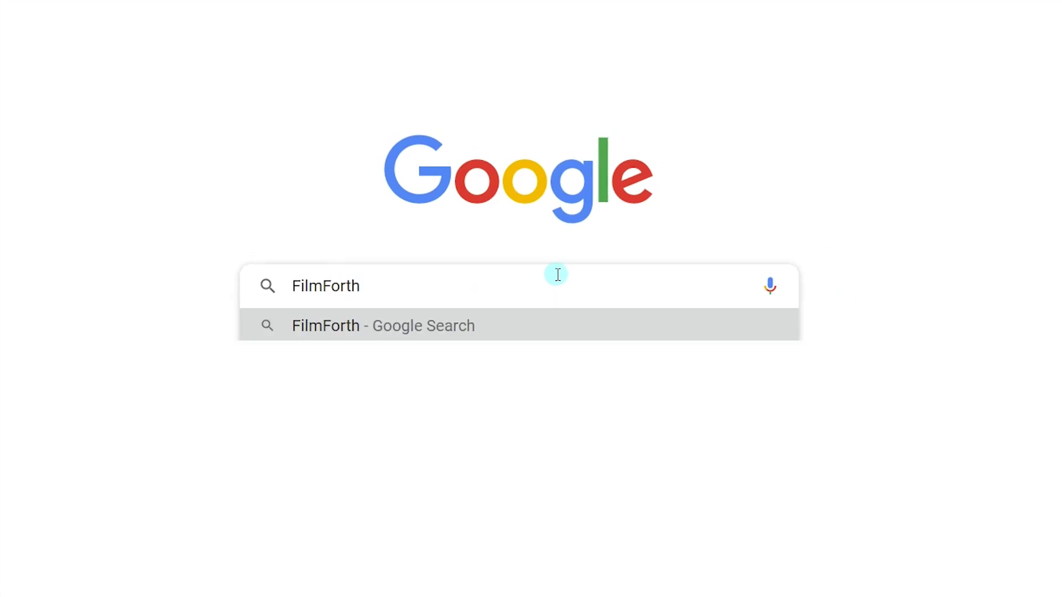
click(509, 328)
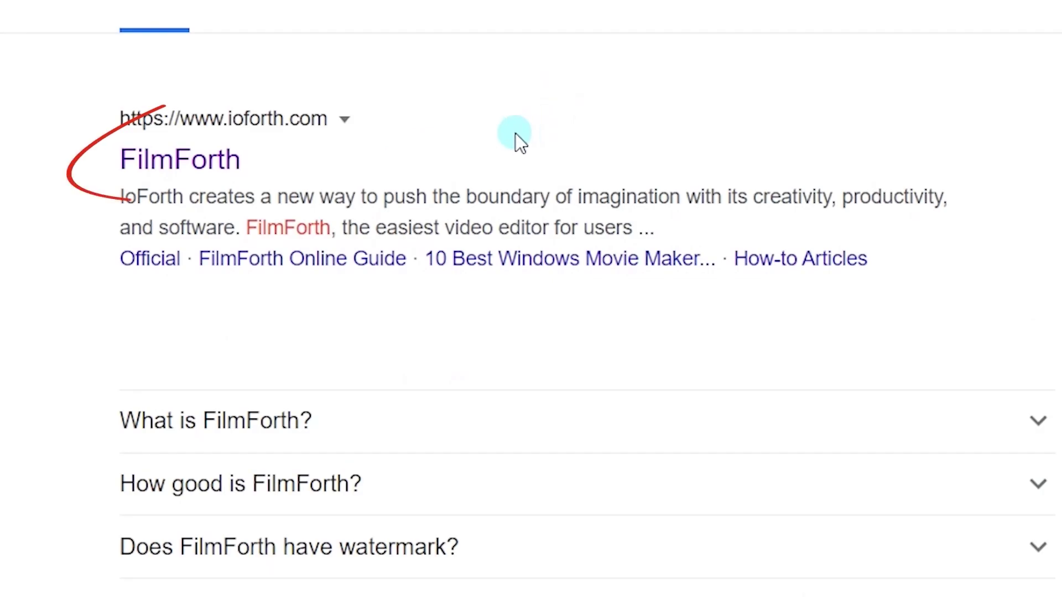
click(220, 172)
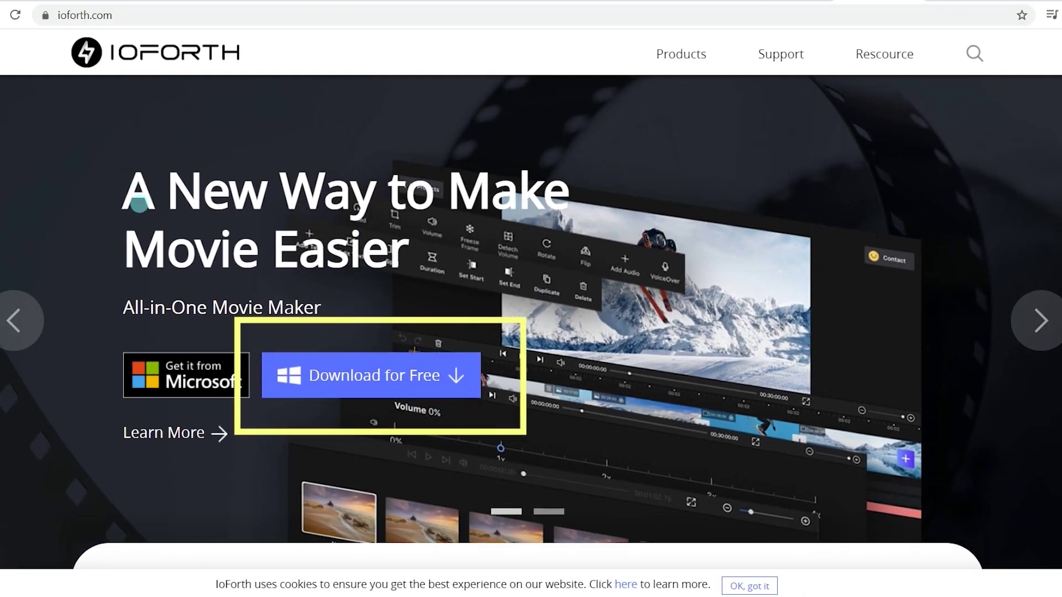
click(296, 361)
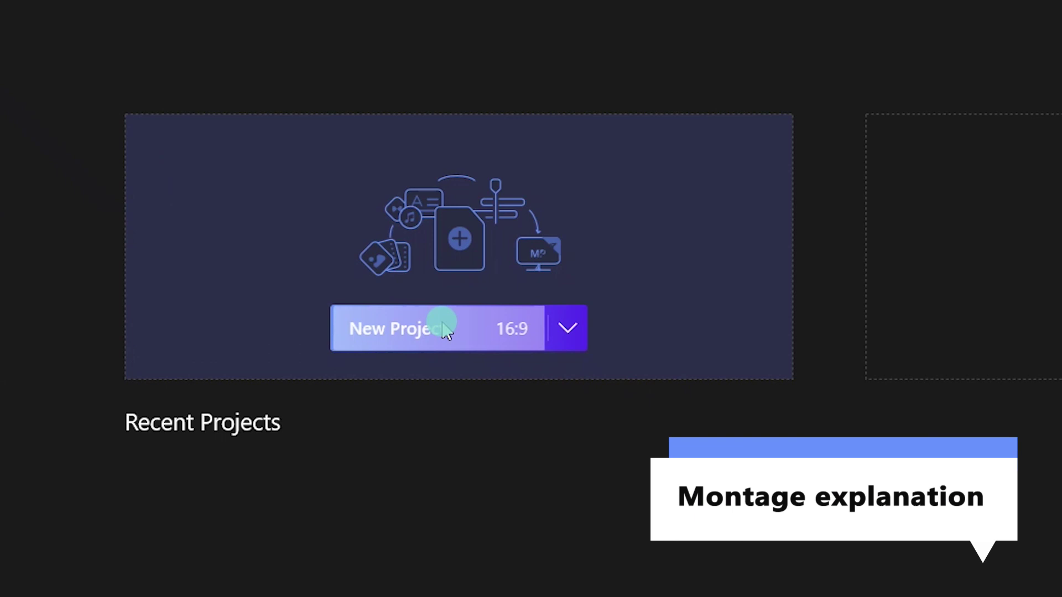
Step: Start a new project with the yellow-shirt clip, preview it, then append the coffee-drinking clip
click(446, 331)
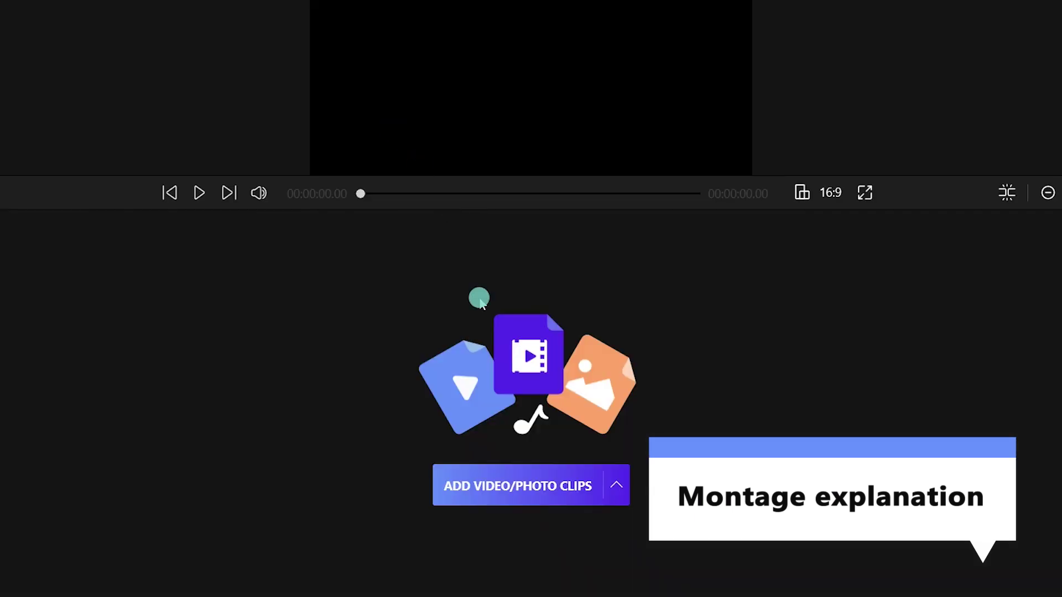
click(530, 488)
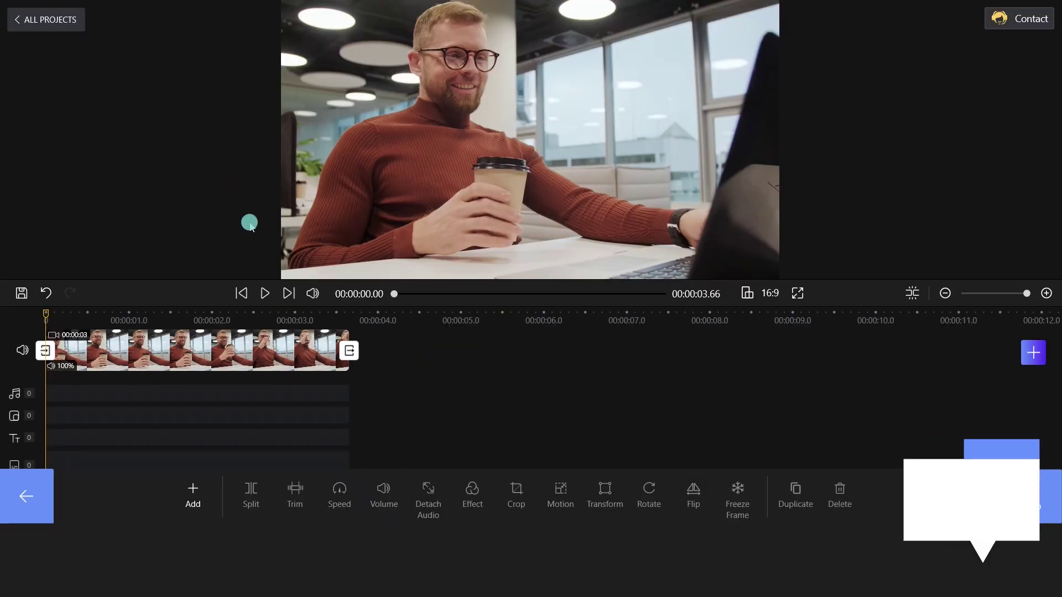
click(267, 293)
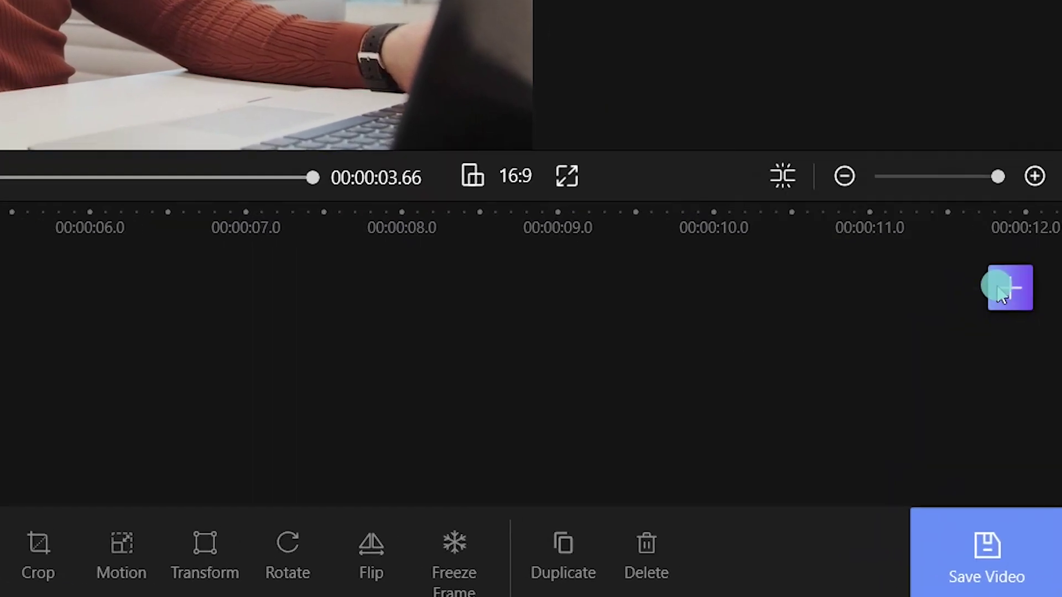
click(1030, 353)
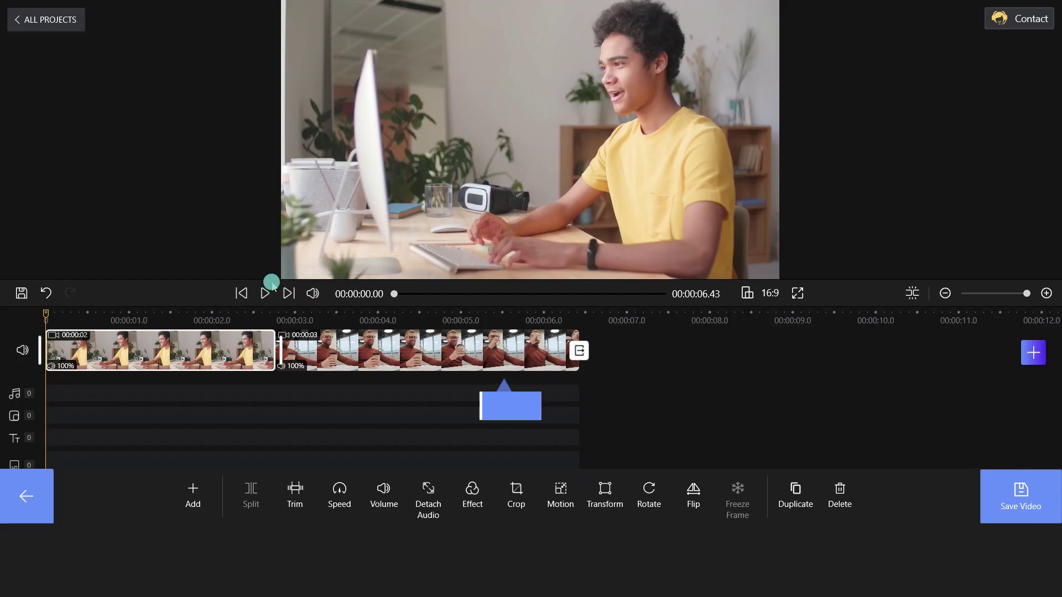
click(268, 292)
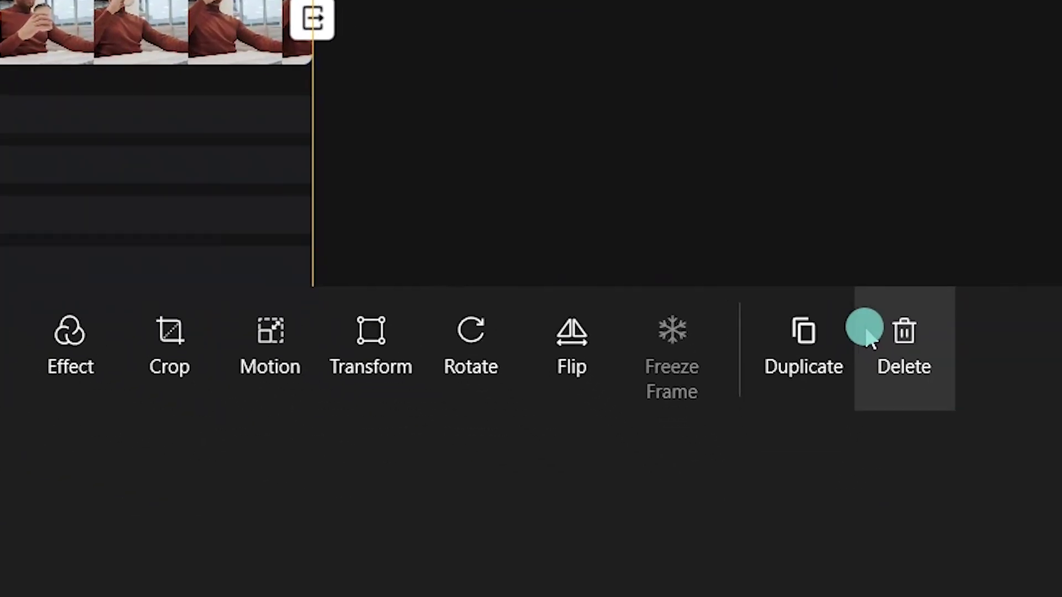
Step: Replace the yellow-shirt clip with the sunglasses dancer clip ahead of the coffee clip
click(838, 491)
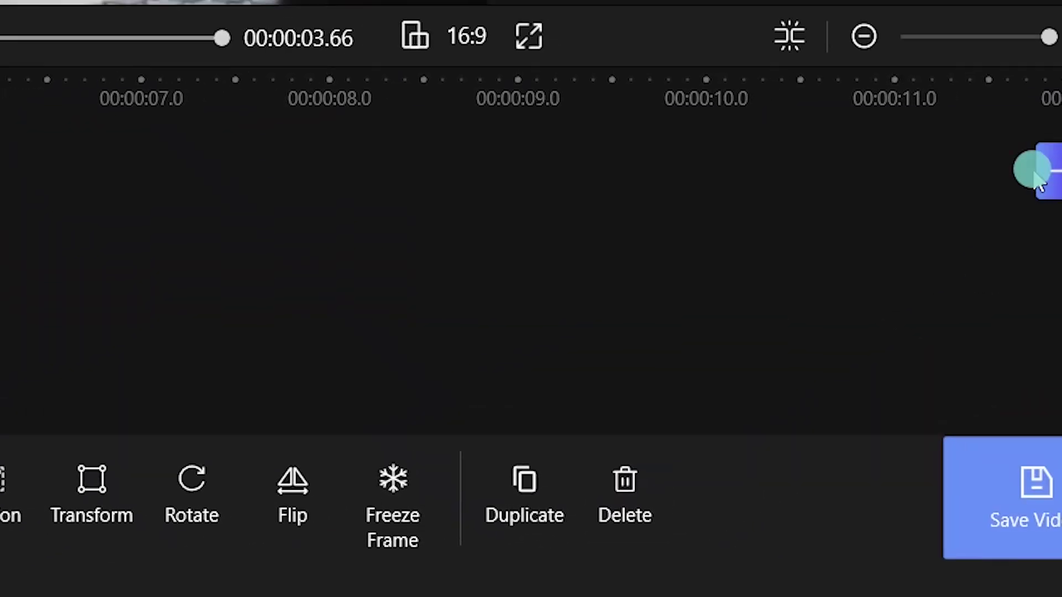
click(974, 208)
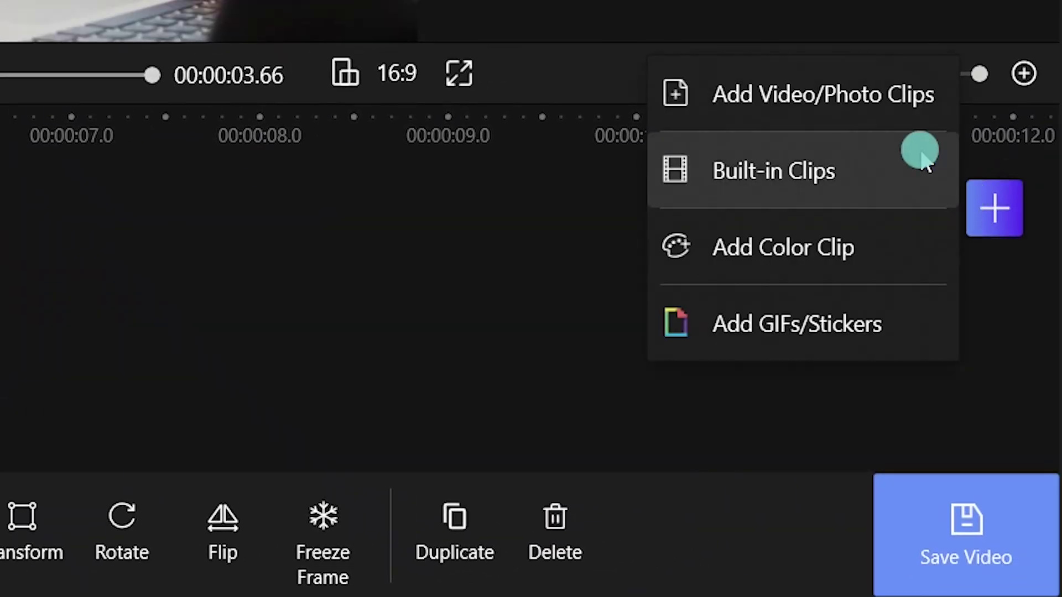
click(872, 105)
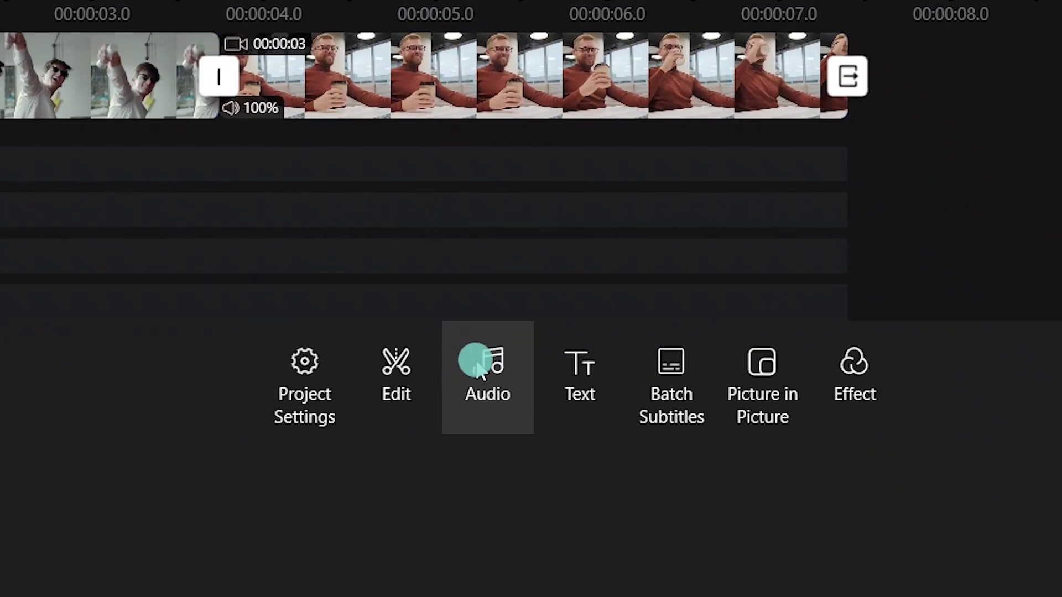
Step: Add the EVCapture---LiveView audio track under the clips and play the 7.40-second project
click(482, 361)
click(156, 362)
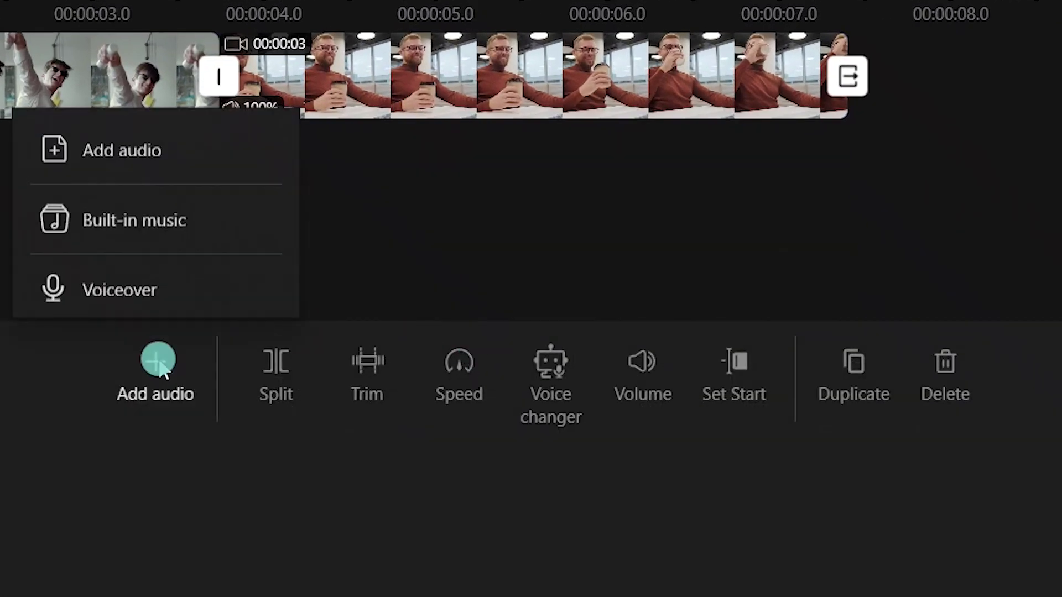
click(107, 144)
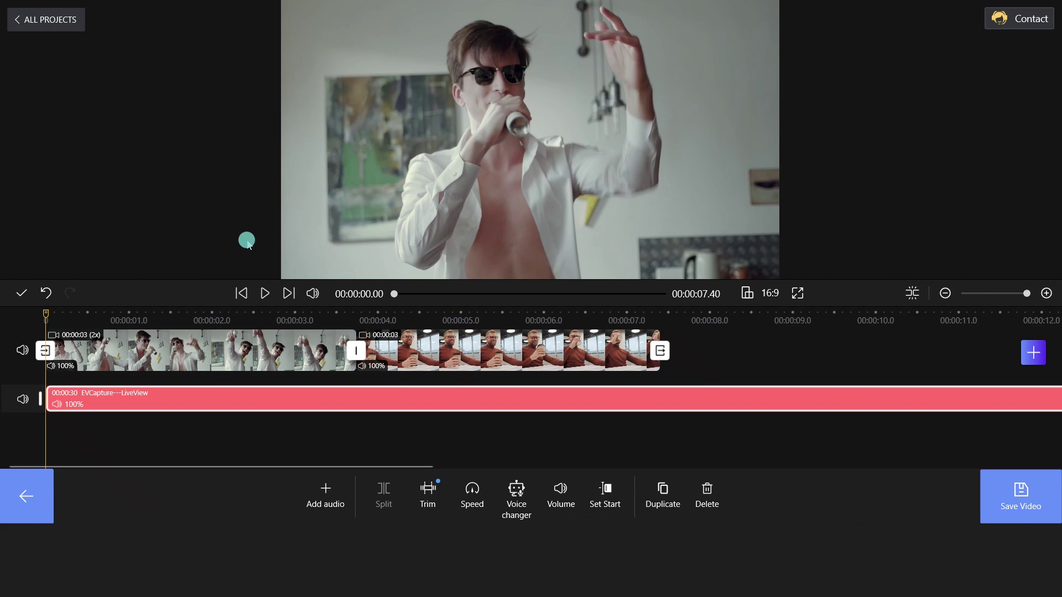
click(262, 292)
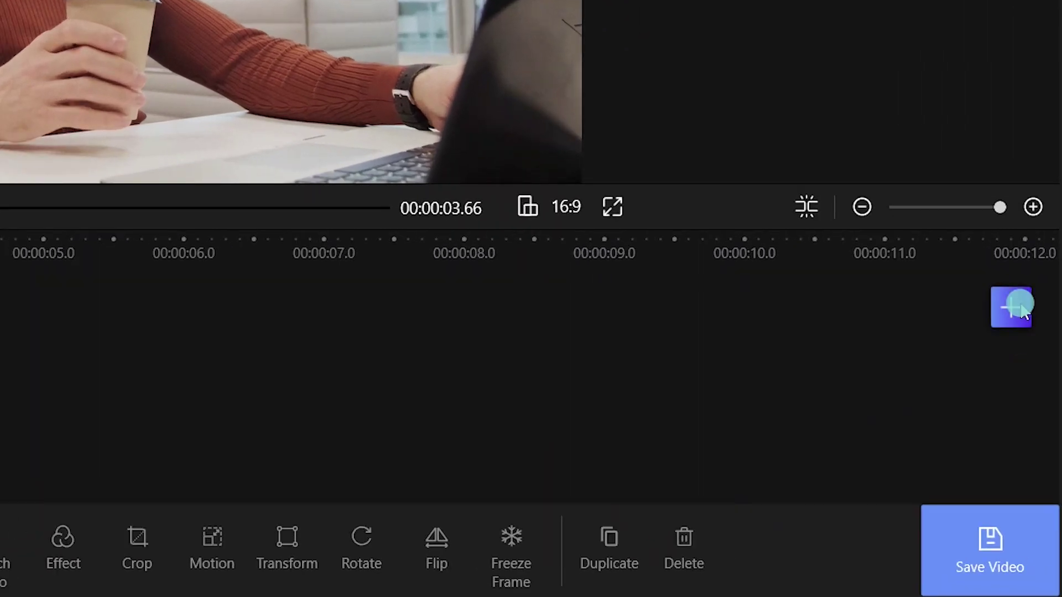
Step: Import the pool clip and apply the 1977 filter to the first clip
click(1018, 308)
click(947, 221)
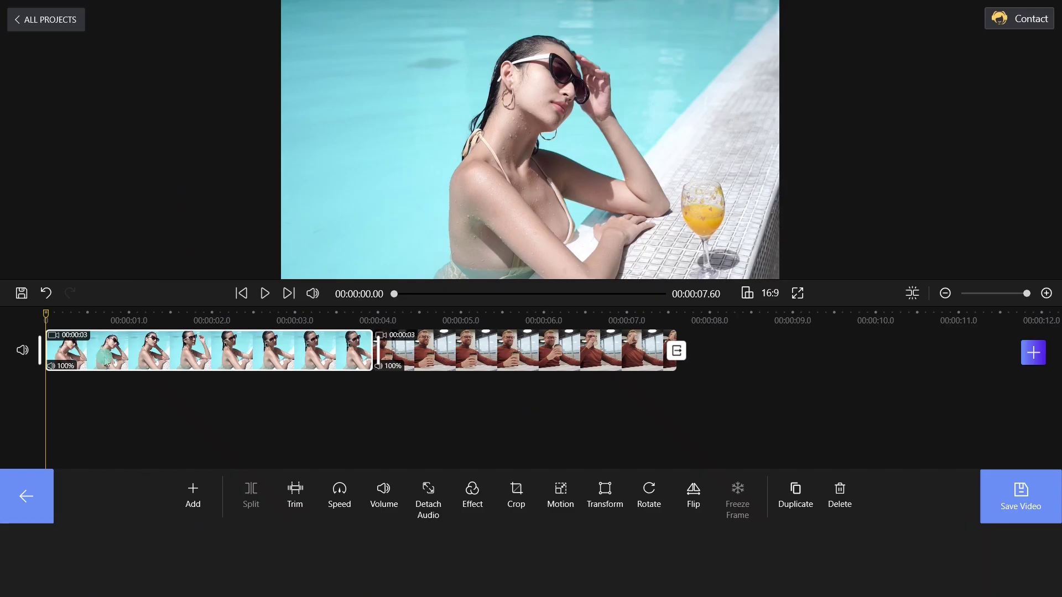
click(19, 494)
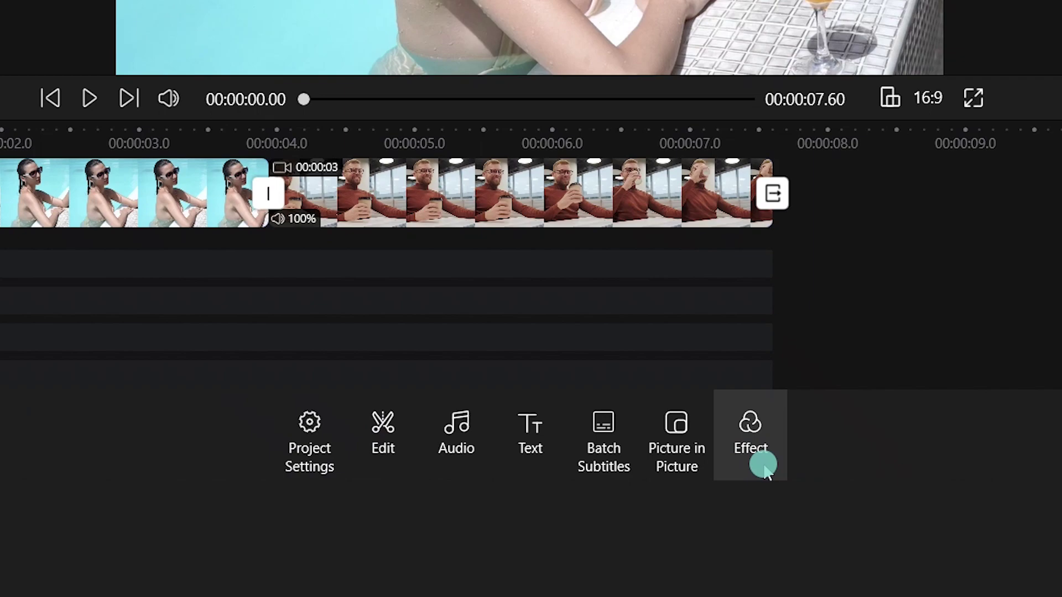
click(765, 469)
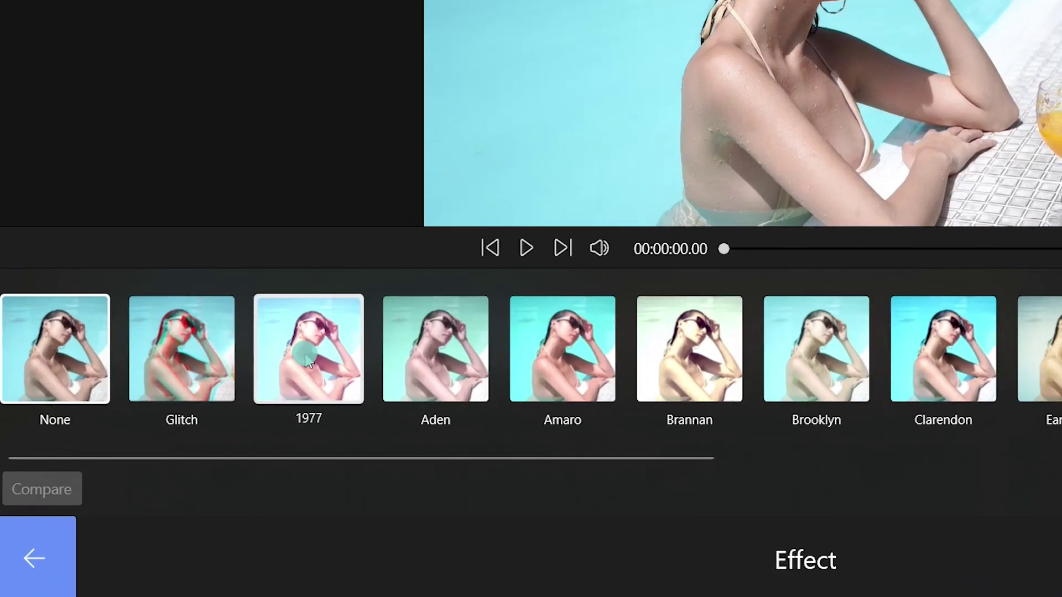
click(308, 360)
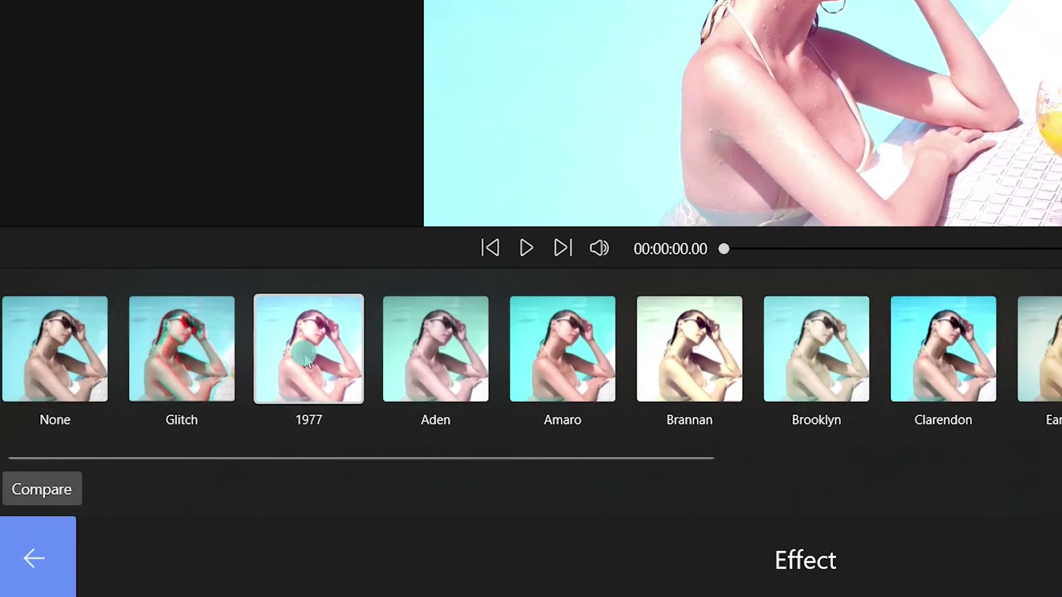
click(40, 560)
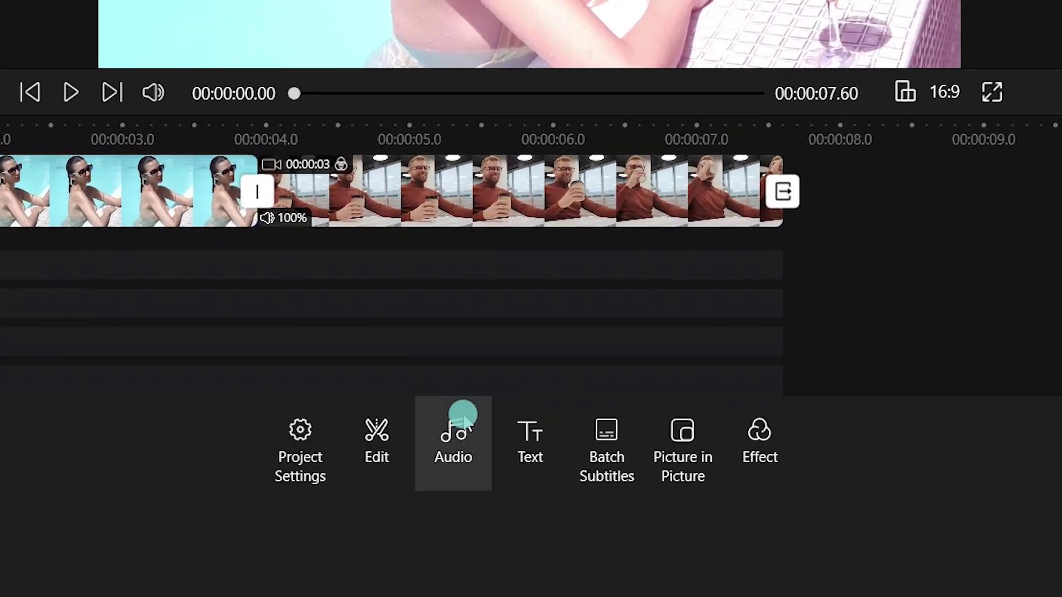
Step: Add the sax sound-effect file as an audio track and play the project from the start
click(459, 434)
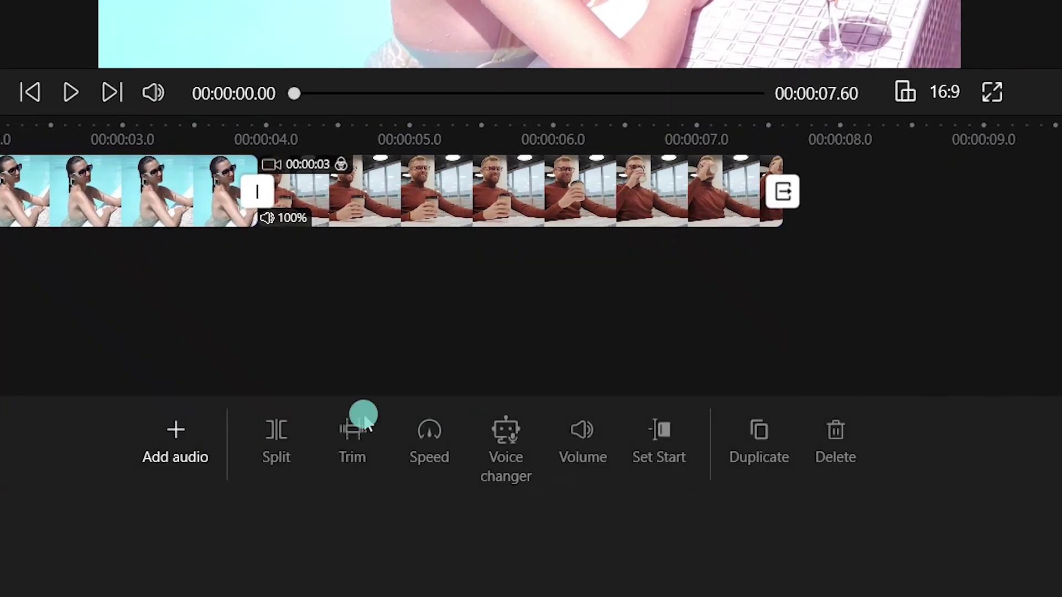
click(175, 420)
click(166, 244)
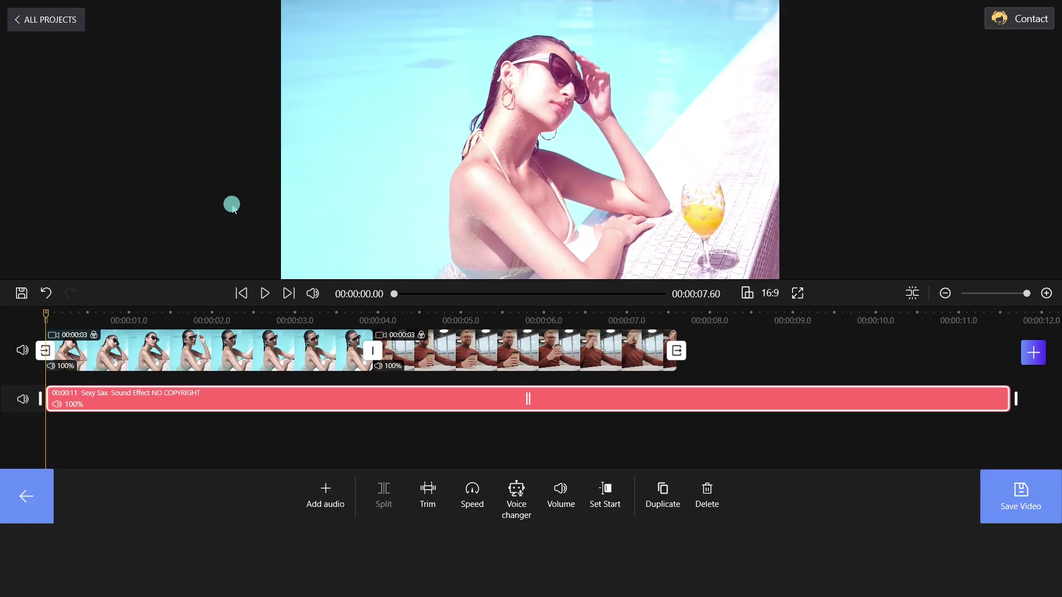
click(266, 297)
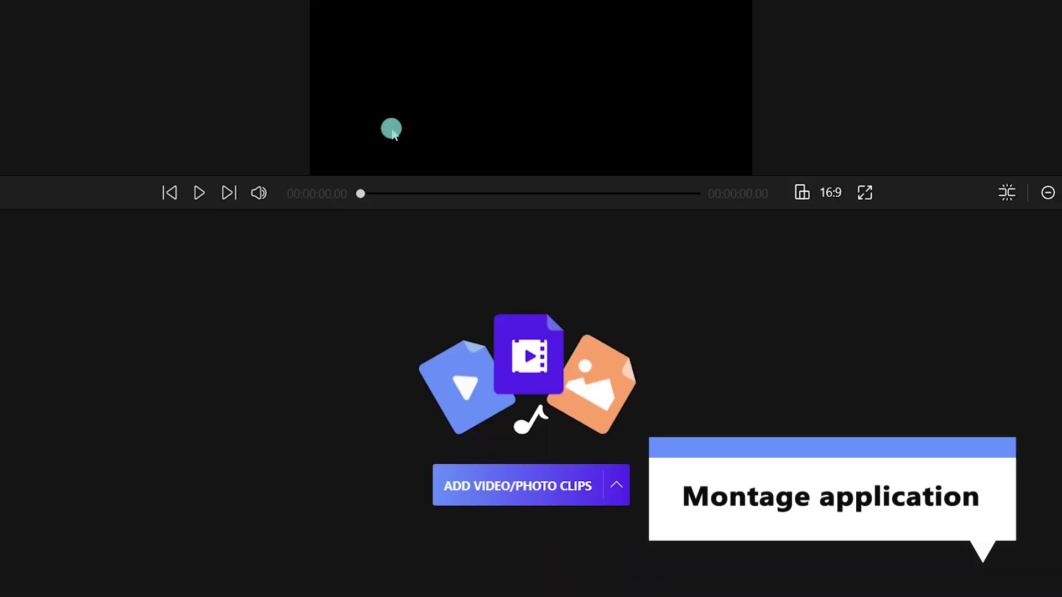
Step: Import six clips, move the motorcycle clip to third place and the seated-man clip before the sunset
click(531, 488)
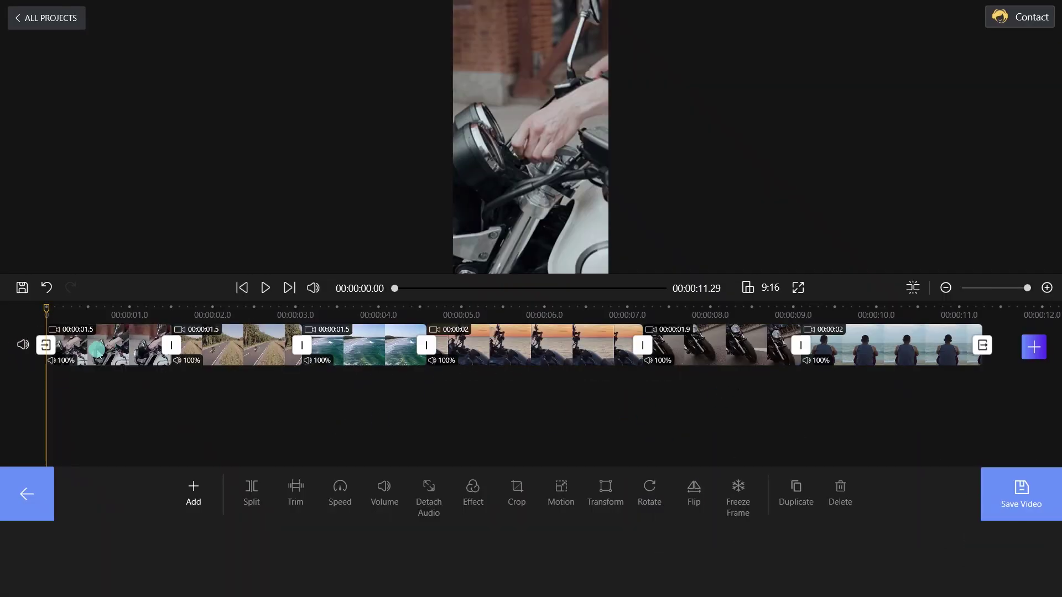
drag(705, 340, 354, 344)
drag(879, 344, 634, 341)
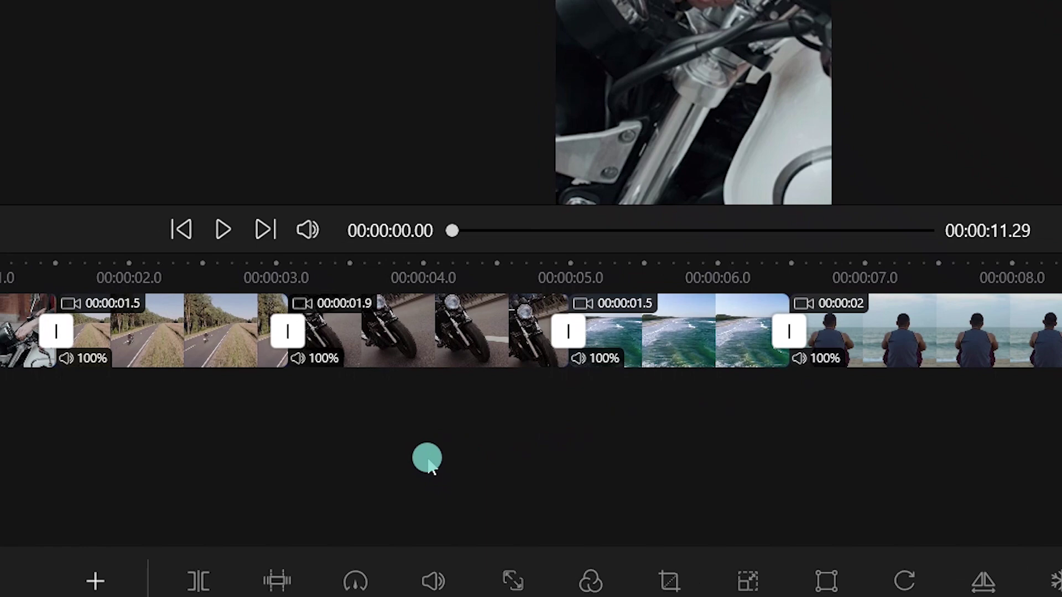
Step: Apply the Opacity transition between clips two and three and between the wave and seated-man clips
click(283, 331)
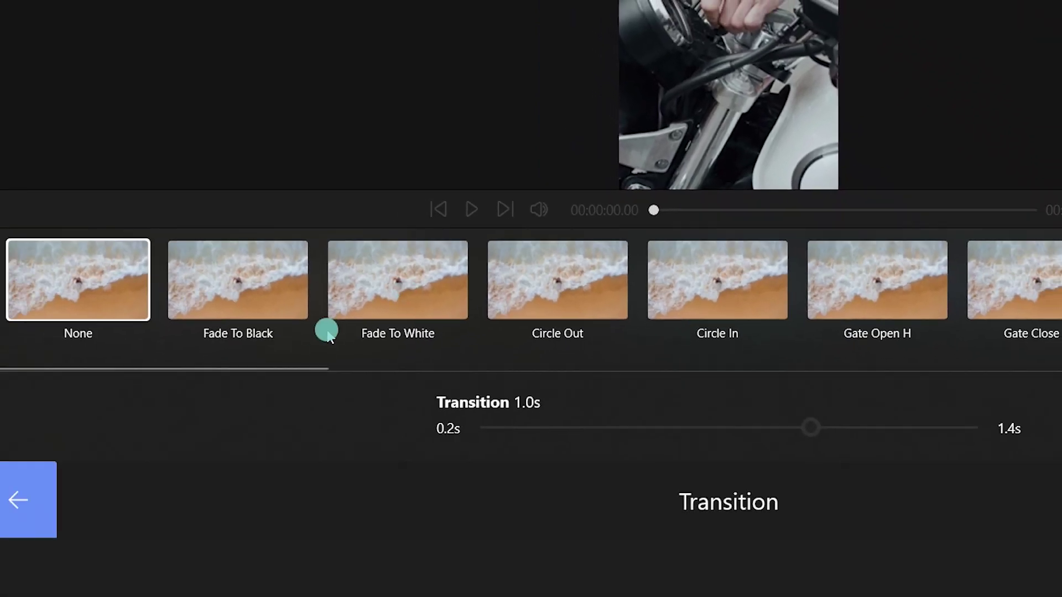
drag(271, 369, 838, 412)
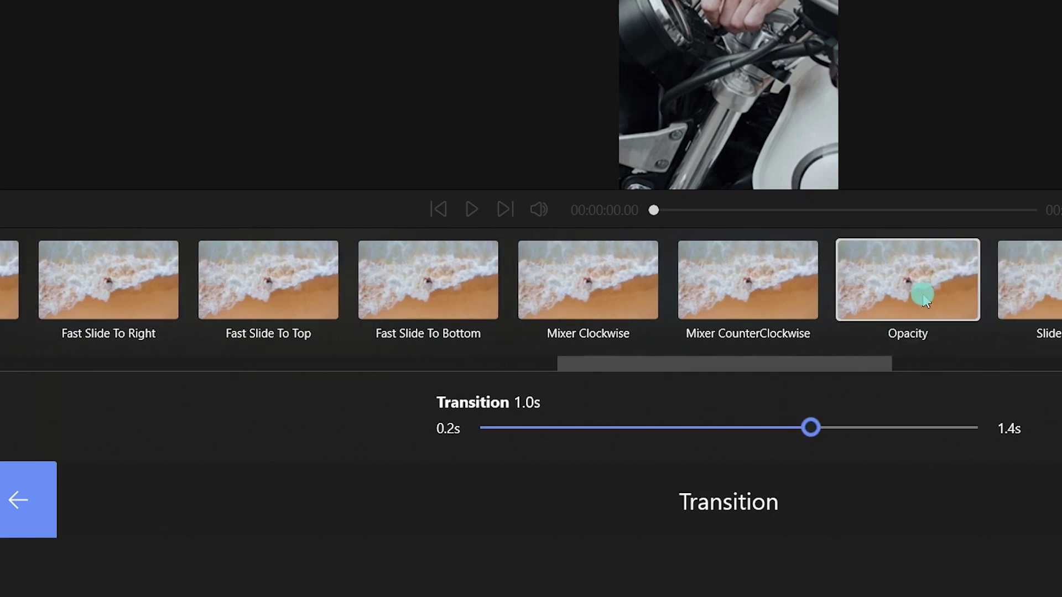
click(39, 507)
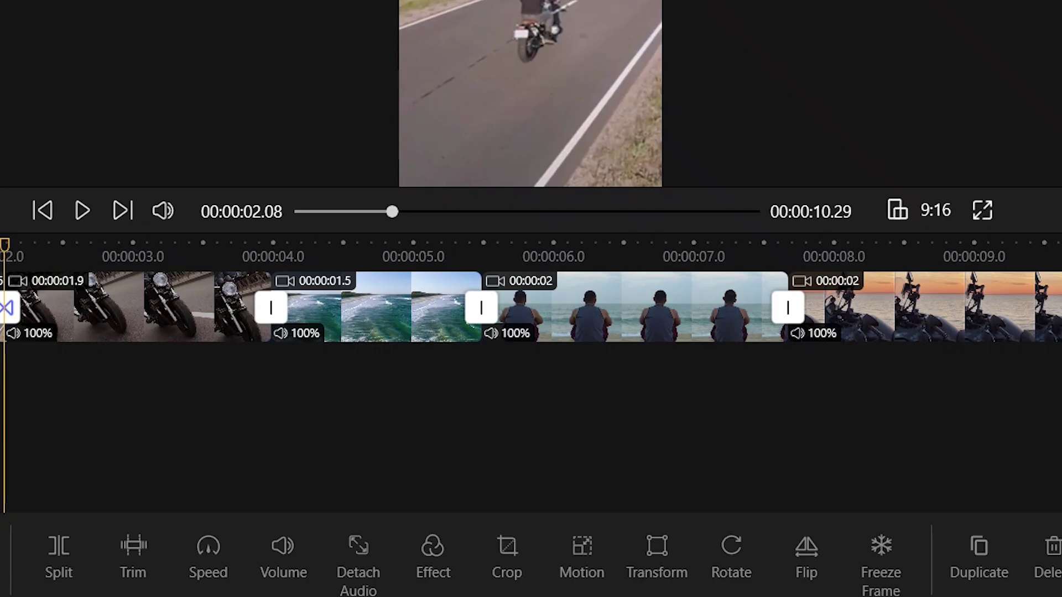
click(489, 311)
drag(2, 401, 654, 426)
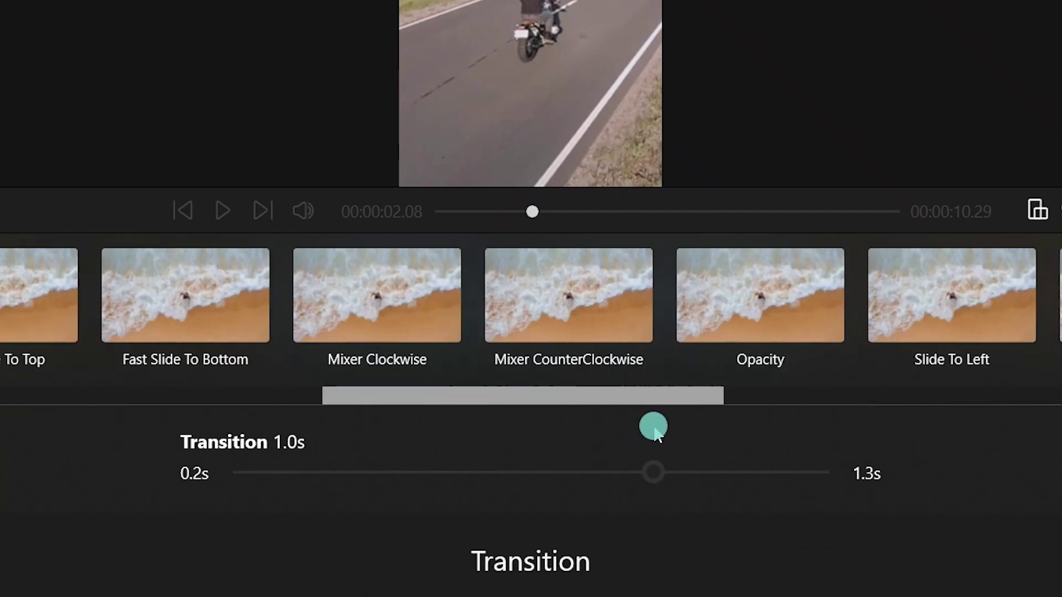
click(796, 288)
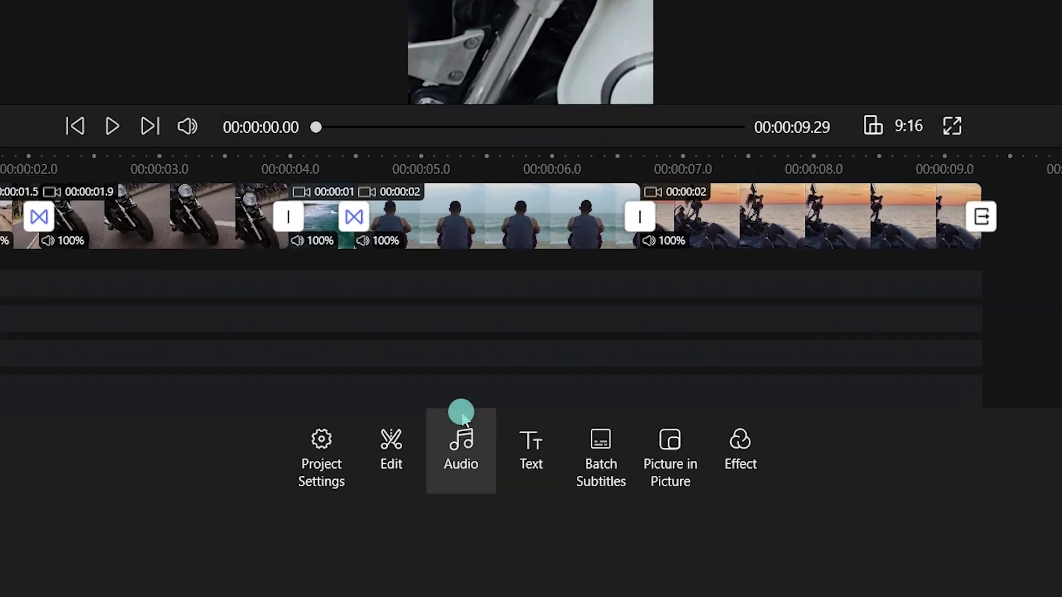
Step: Import the 'SEA' no-copyright music as background audio and play the 9.29-second montage through
click(486, 489)
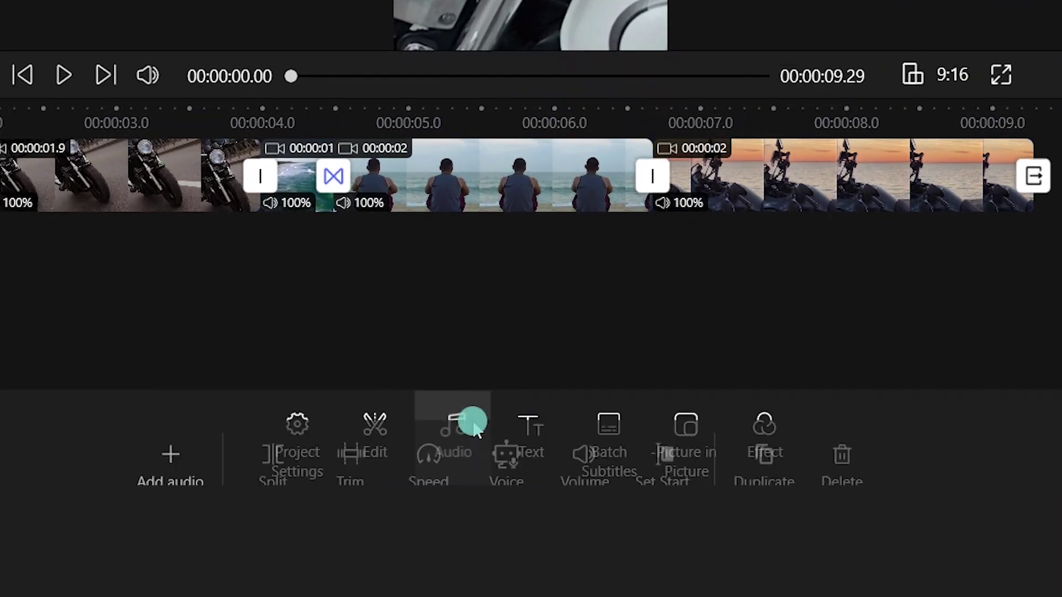
click(185, 440)
click(166, 245)
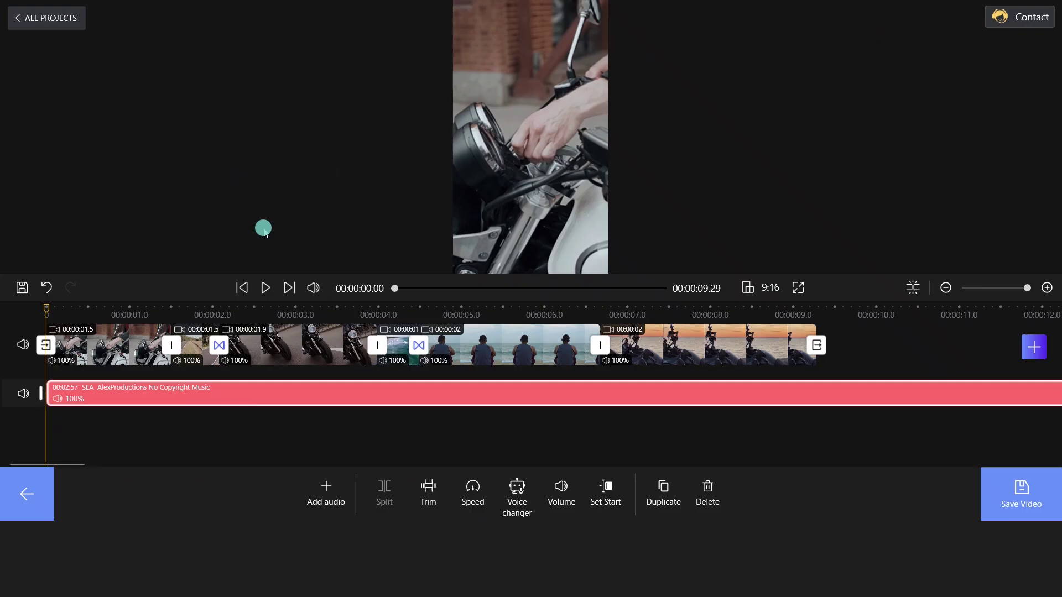
click(262, 290)
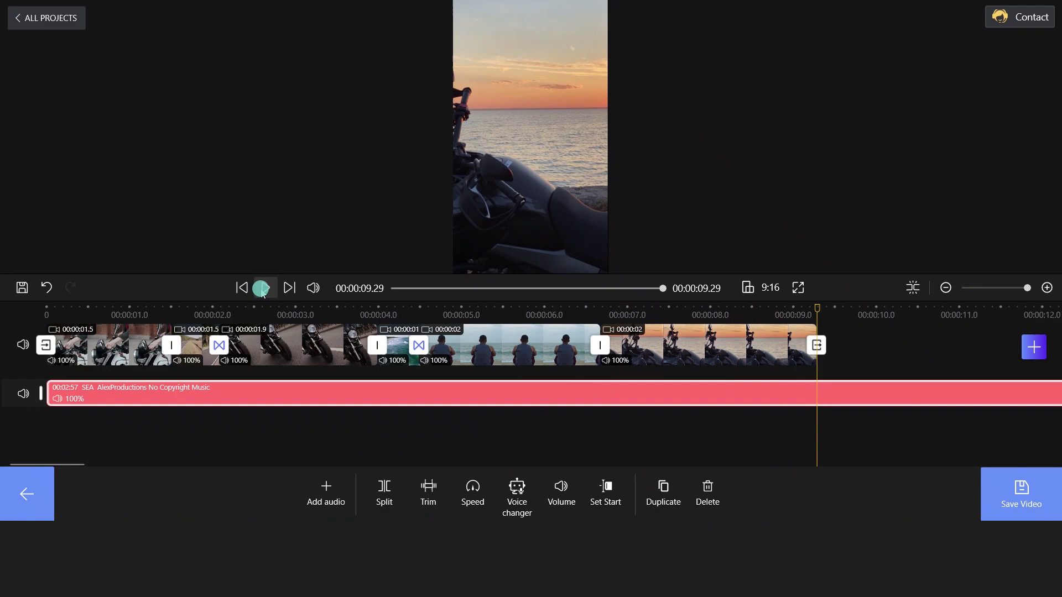
Step: Export the montage with Save Video at 1080P (1080x1920), 30 fps
click(1007, 507)
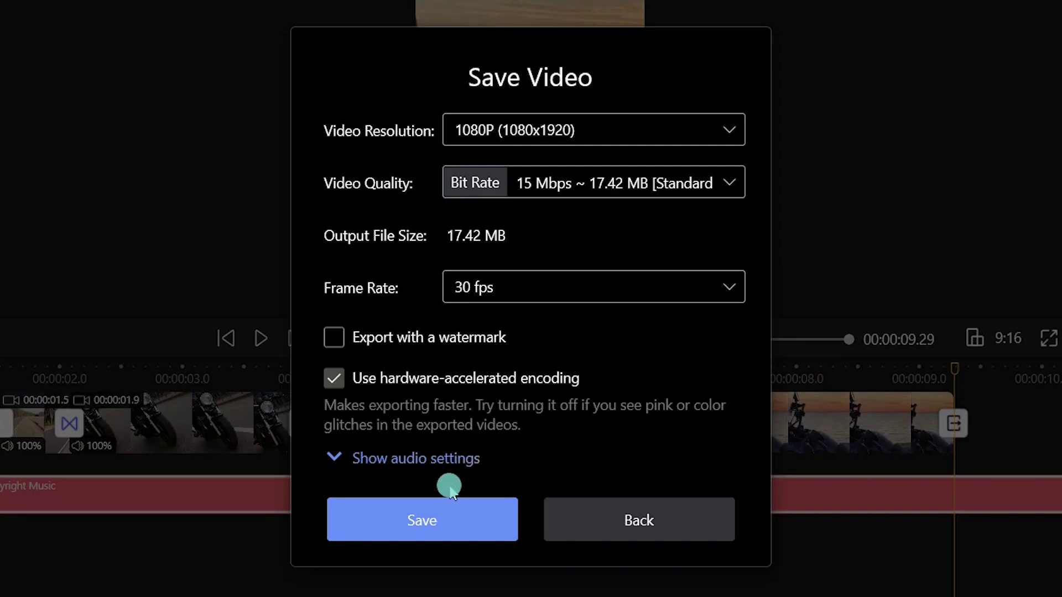
click(426, 520)
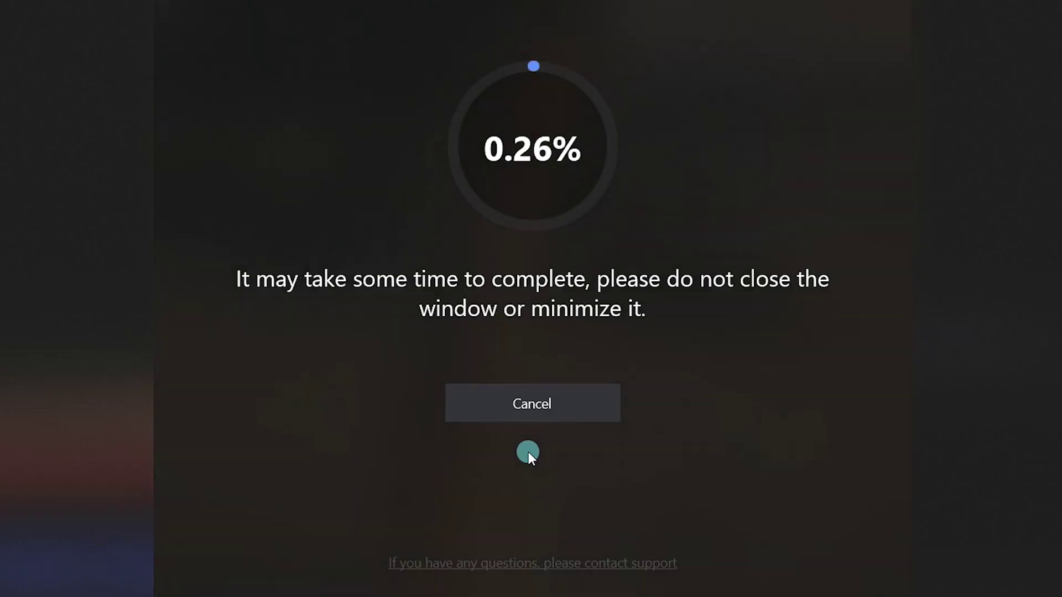